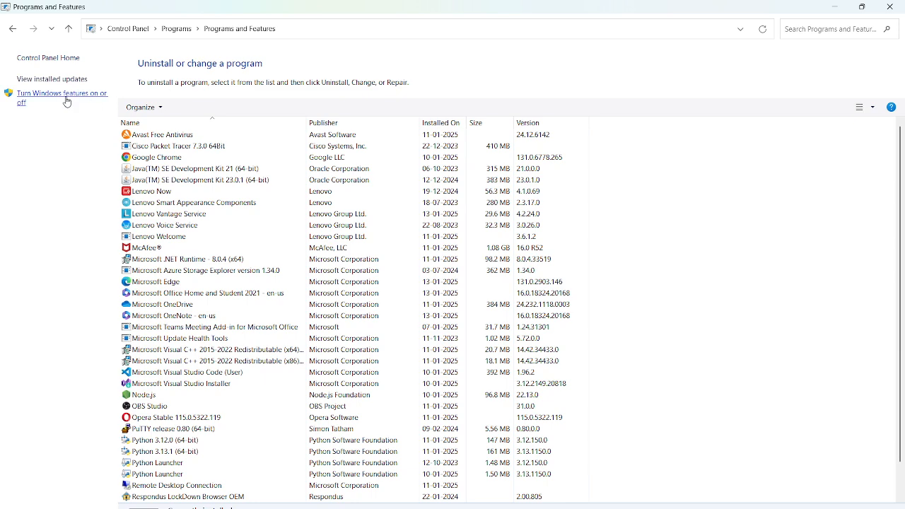
Check the Hyper-V entry in the Windows Features list, leave the list unchanged, and close Programs and Features.
click(67, 97)
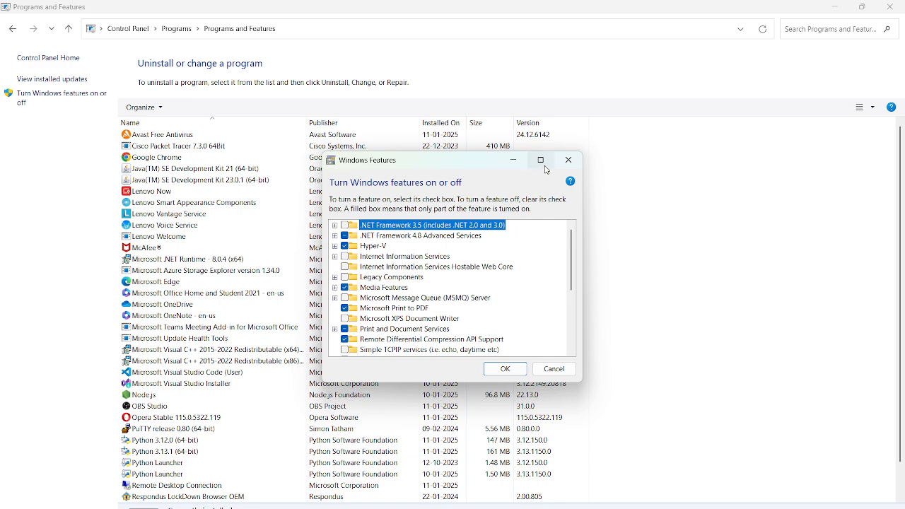
click(568, 160)
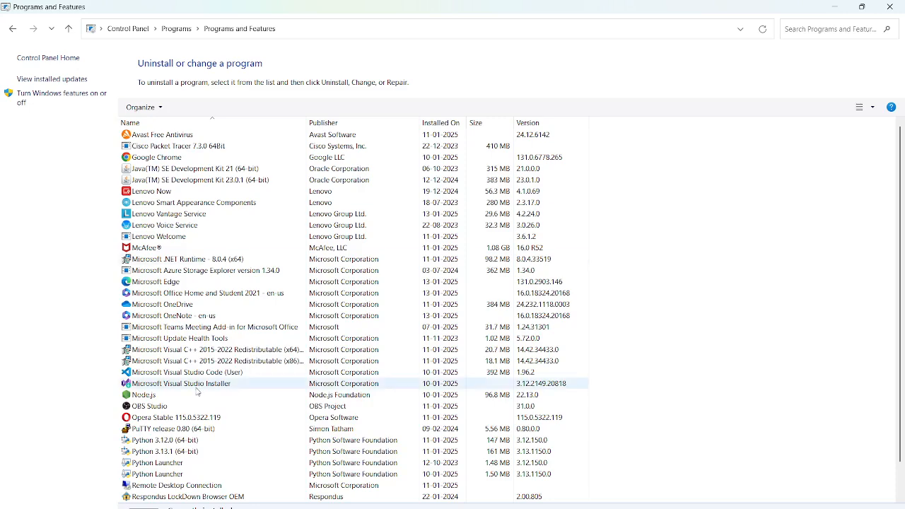
click(563, 507)
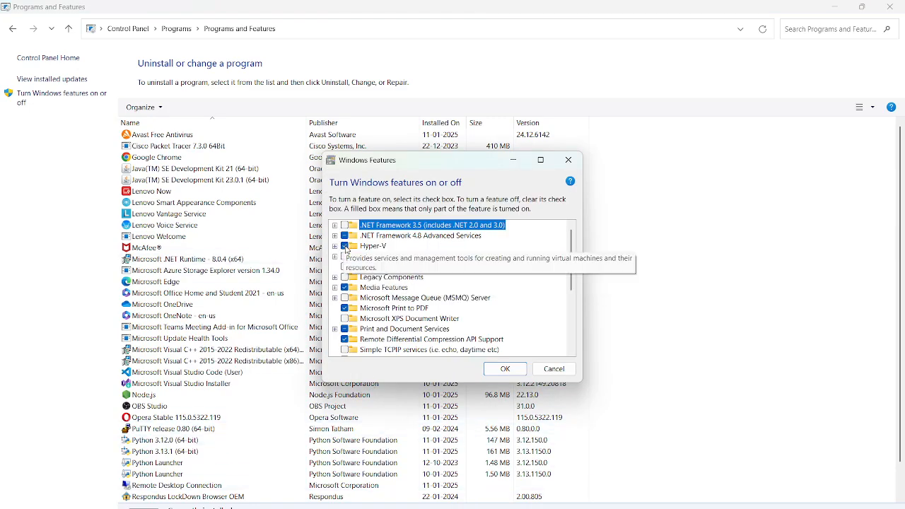
click(552, 370)
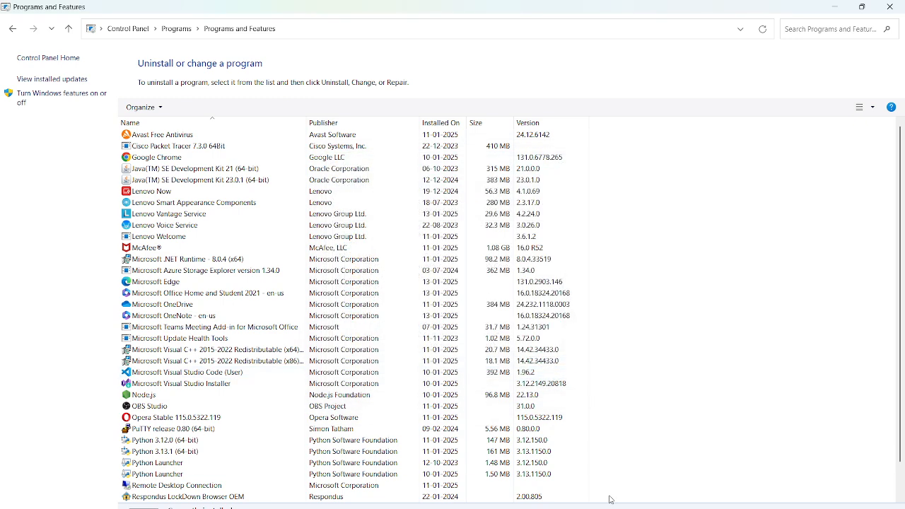
click(891, 8)
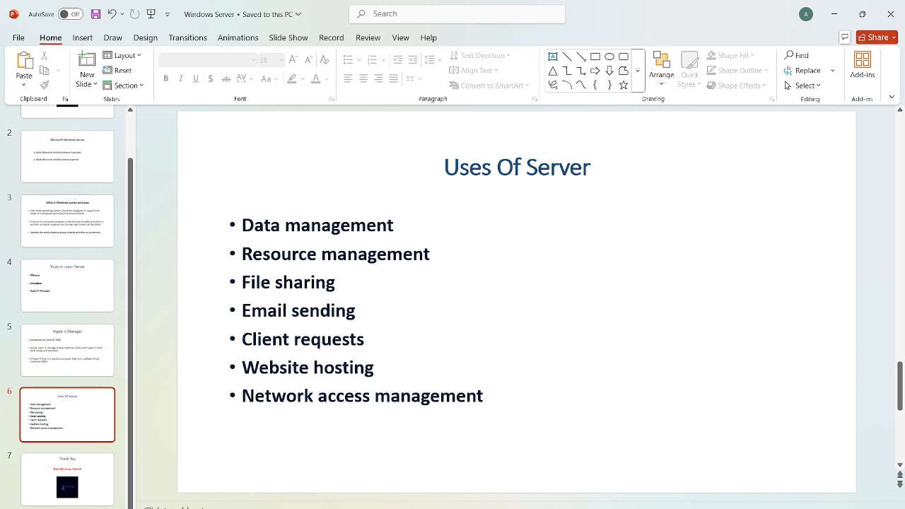
Search Windows for Hyper-V Manager, open it, and maximize its window.
key(super+s)
text(hyp)
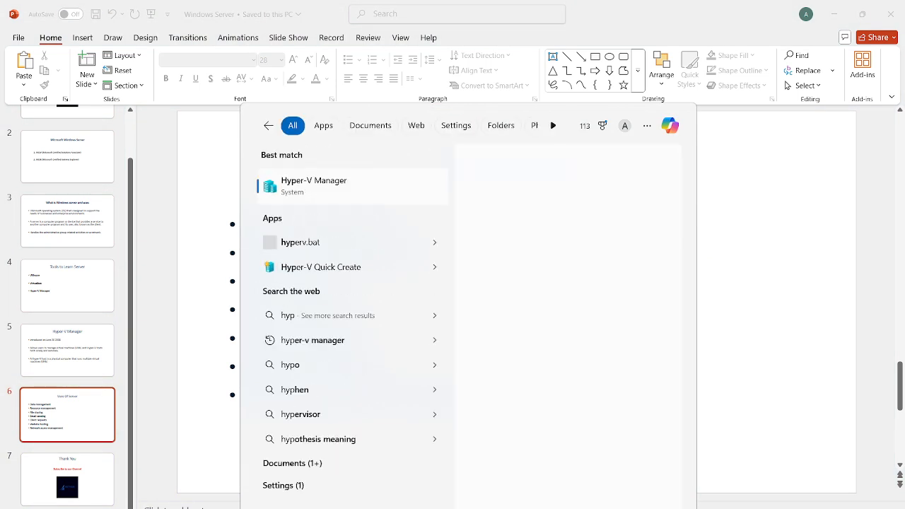
text(er)
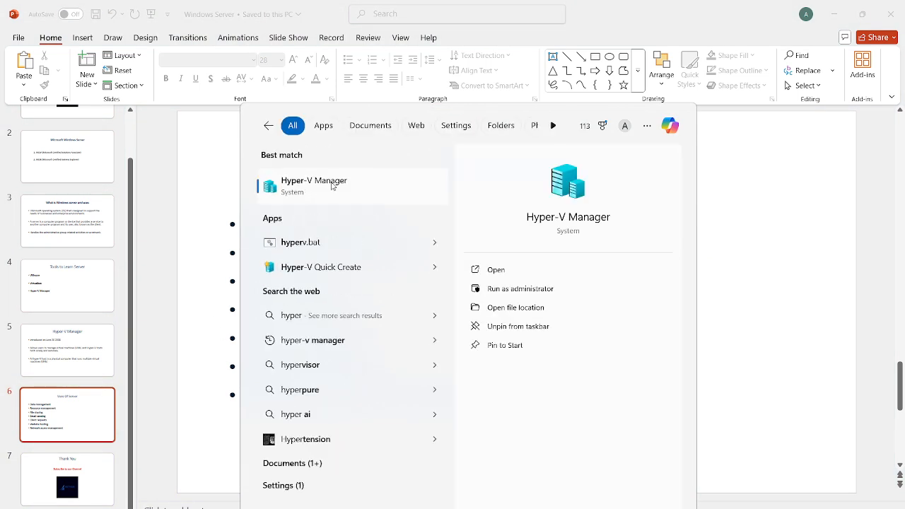
click(332, 186)
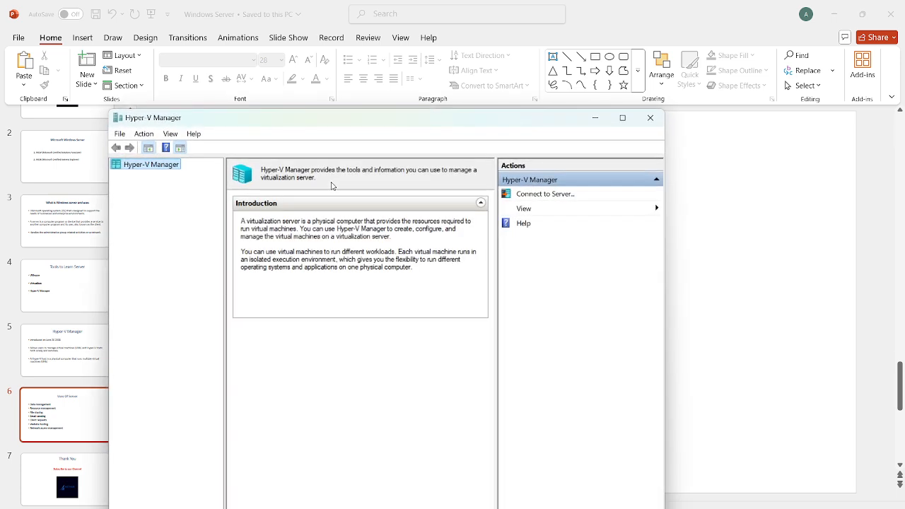
click(619, 118)
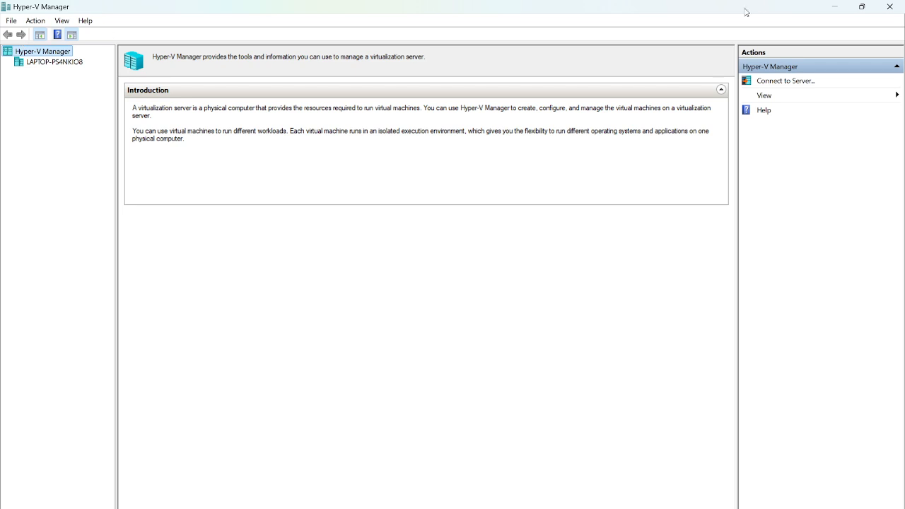
View the local server's overview and the computer choices for connecting to a virtualization server, without connecting.
click(49, 65)
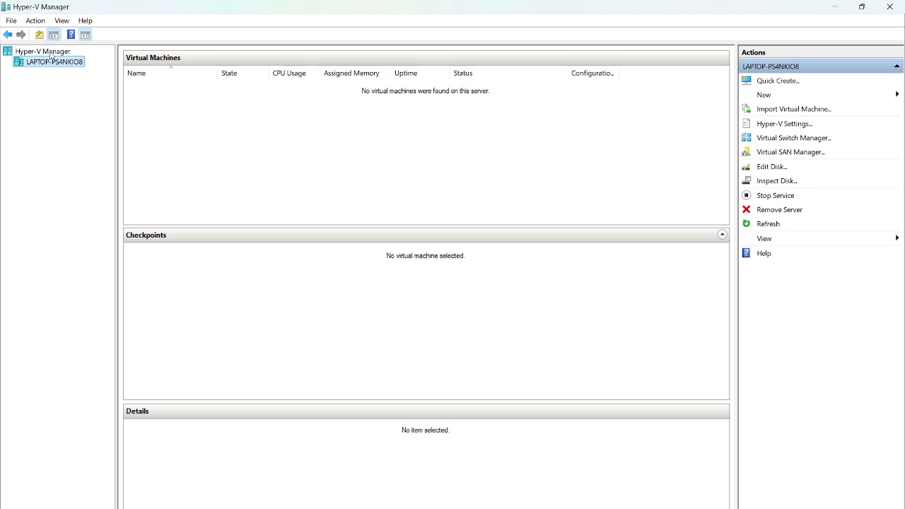
click(51, 54)
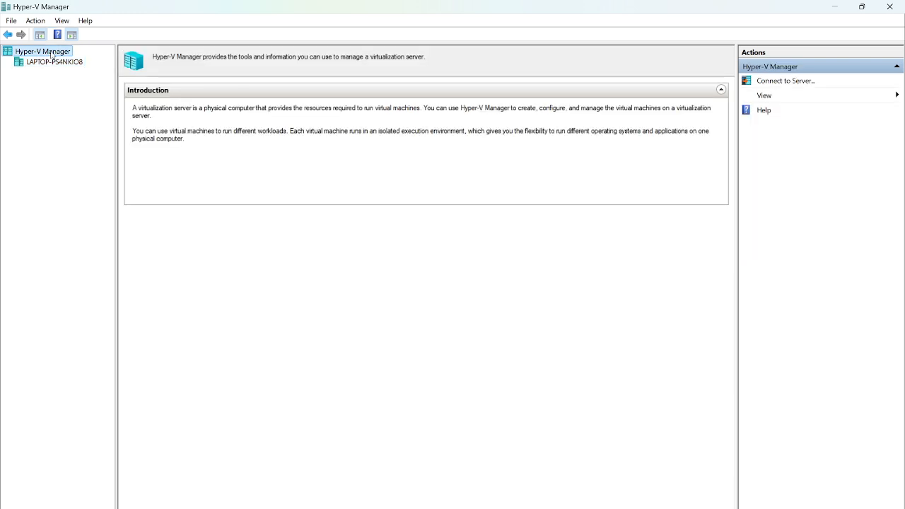
right_click(51, 54)
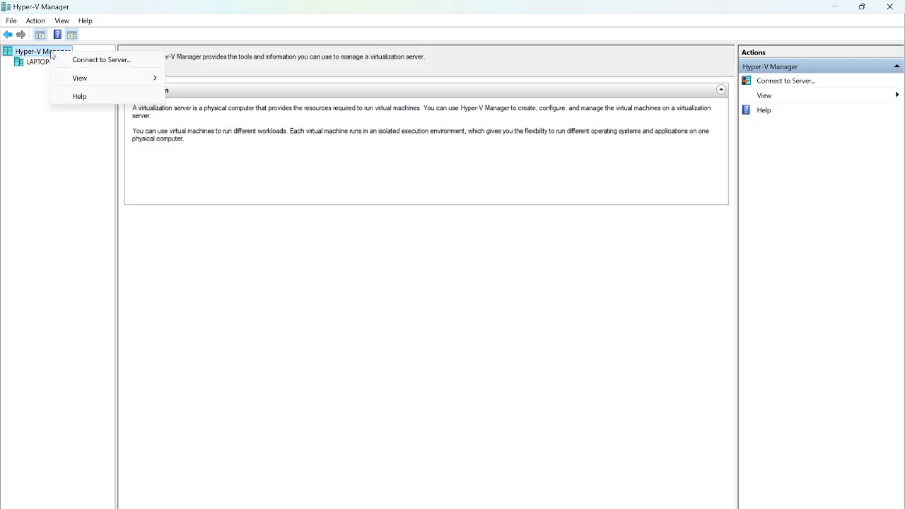
click(120, 62)
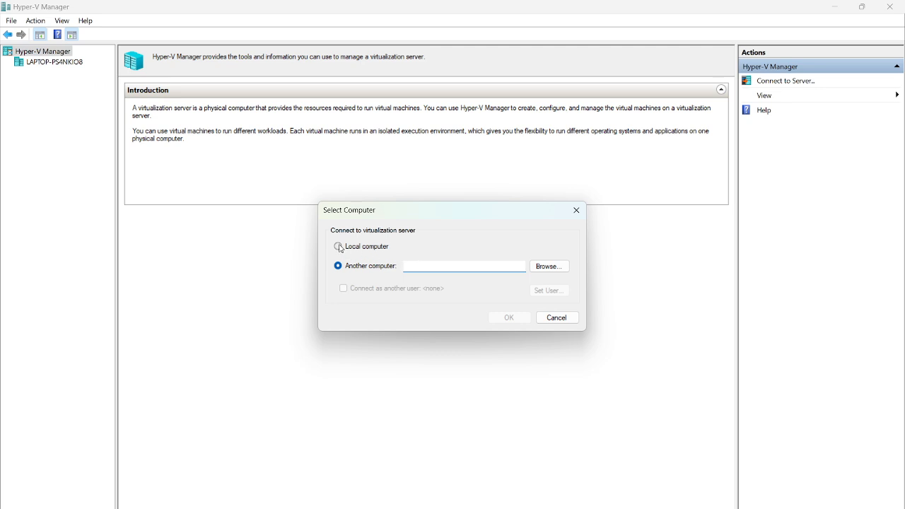
click(560, 318)
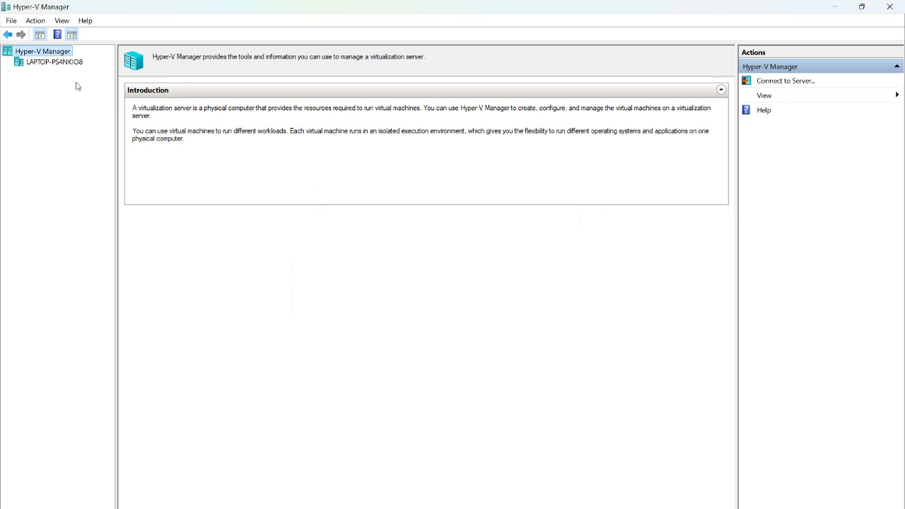
Select the local server and examine the places that offer creating a new virtual machine, hard disk or floppy disk.
click(46, 63)
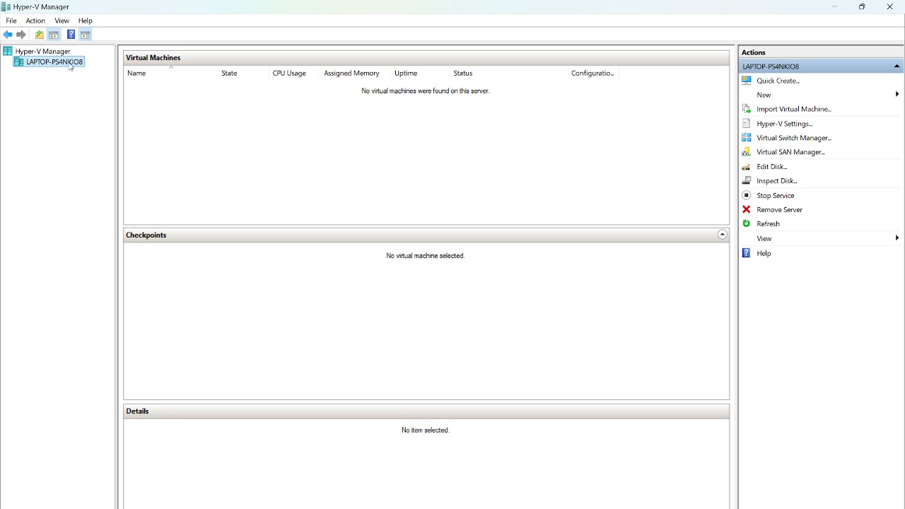
right_click(70, 66)
mouse_move(131, 83)
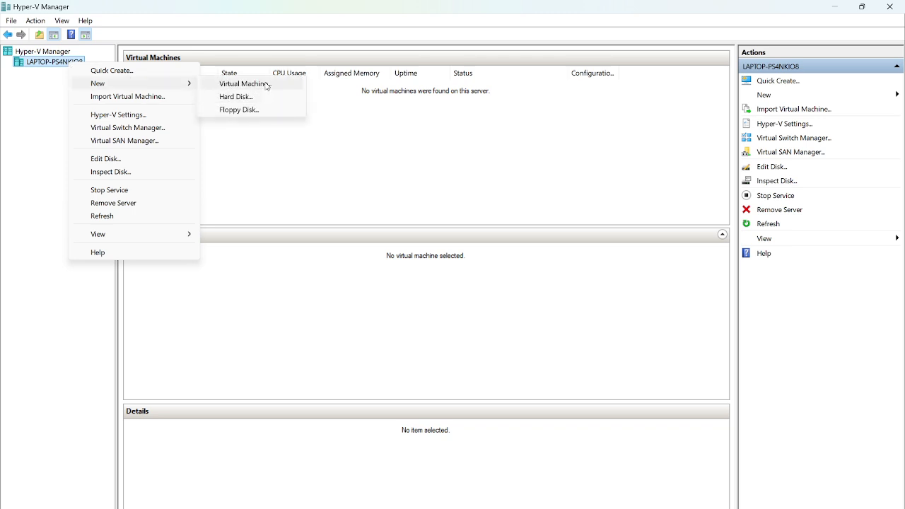
click(34, 22)
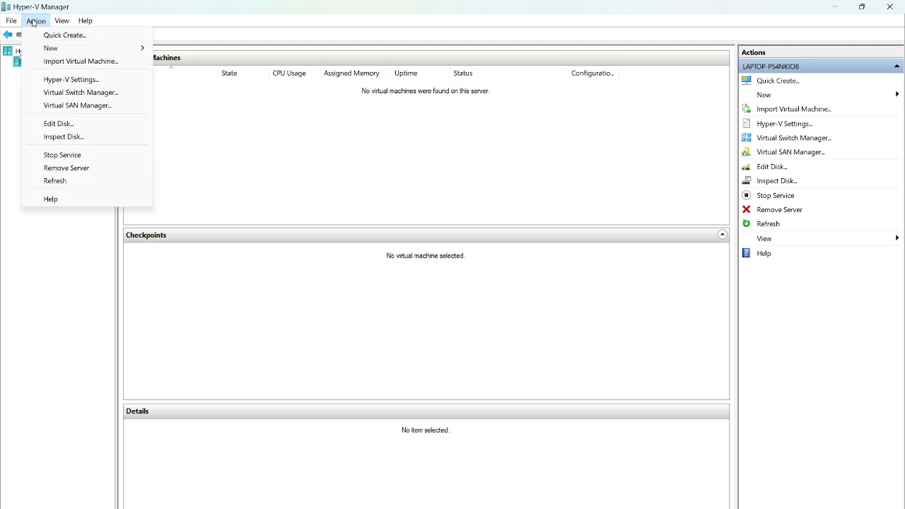
mouse_move(130, 48)
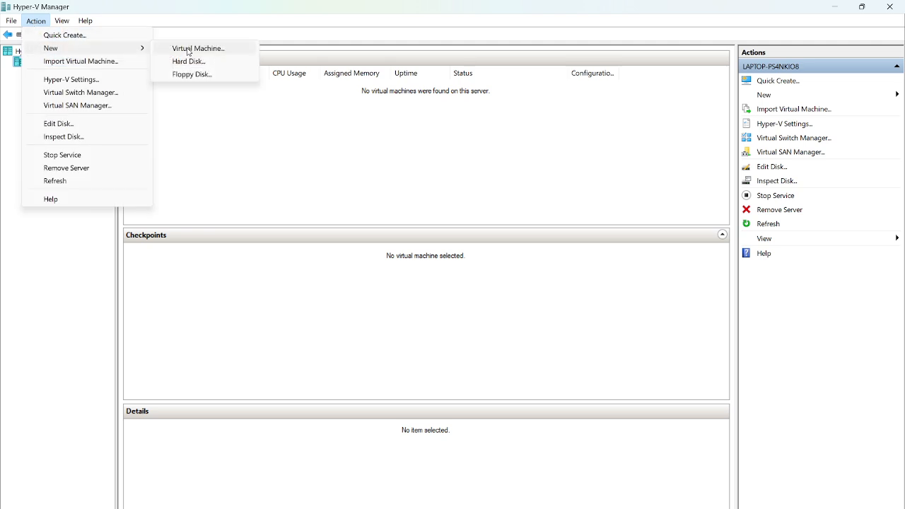
click(254, 142)
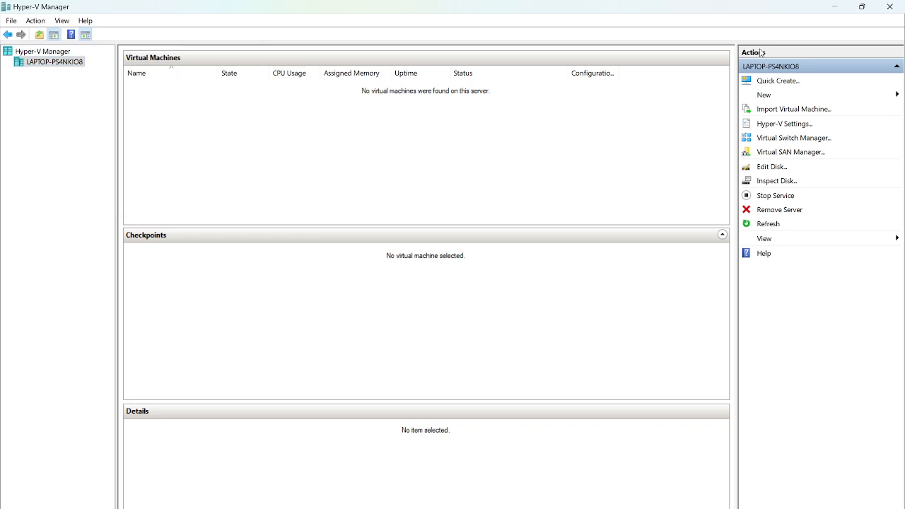
click(763, 95)
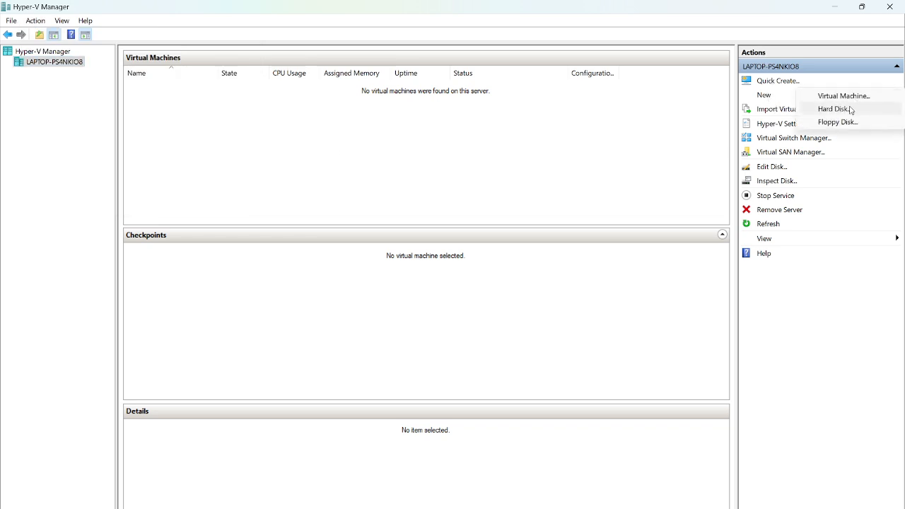
click(620, 134)
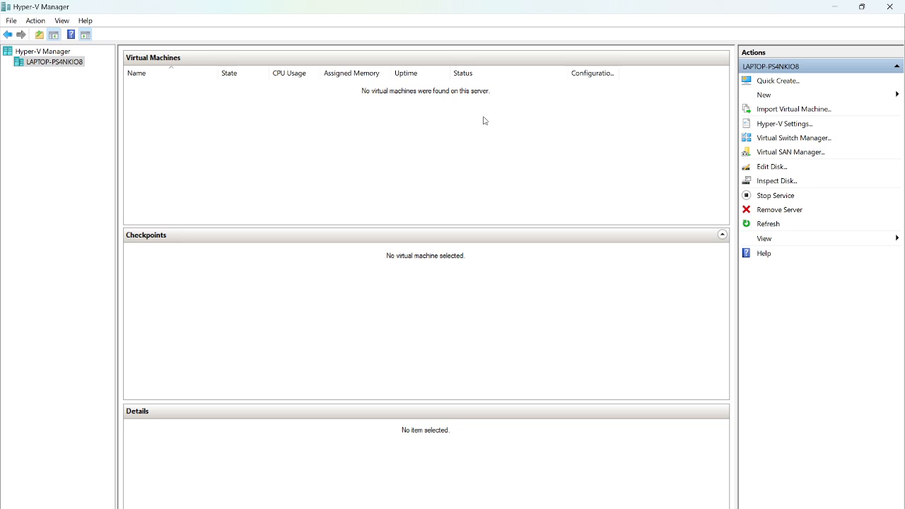
Create a virtual switch of the Internal type named "Internal" on the local server.
click(785, 138)
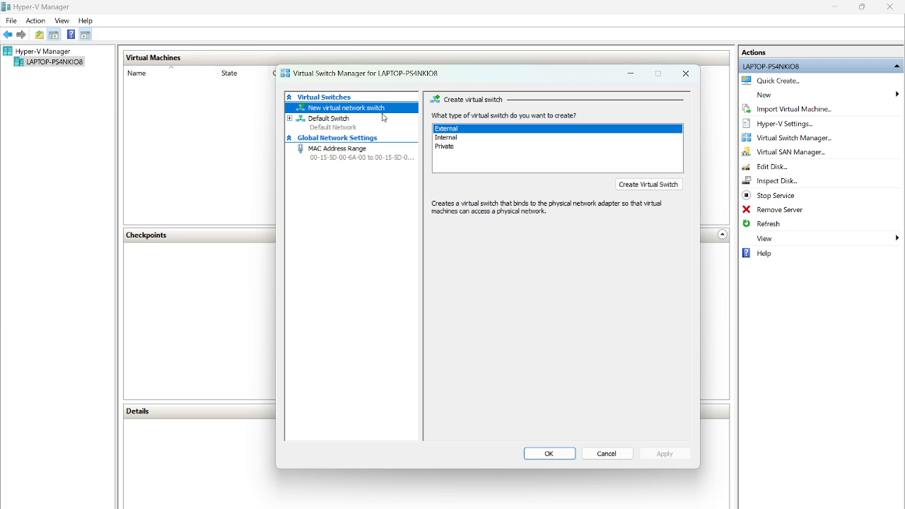
click(450, 139)
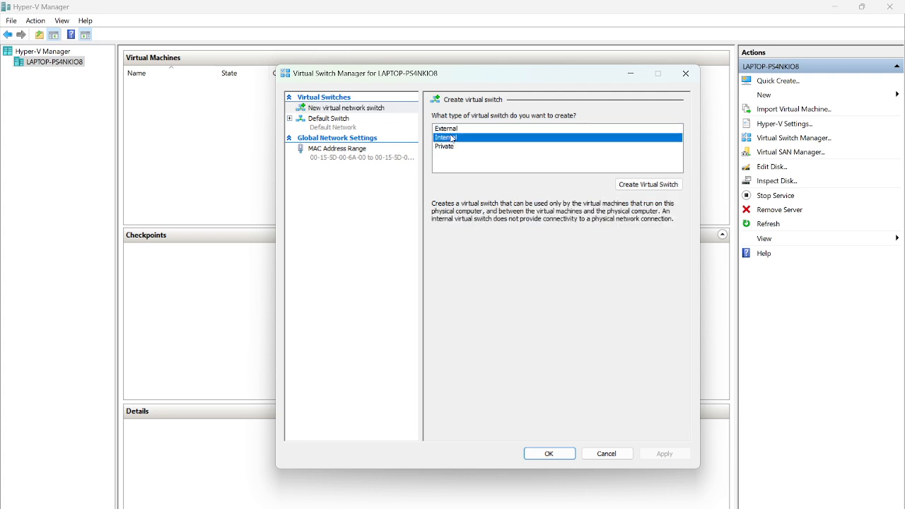
click(642, 185)
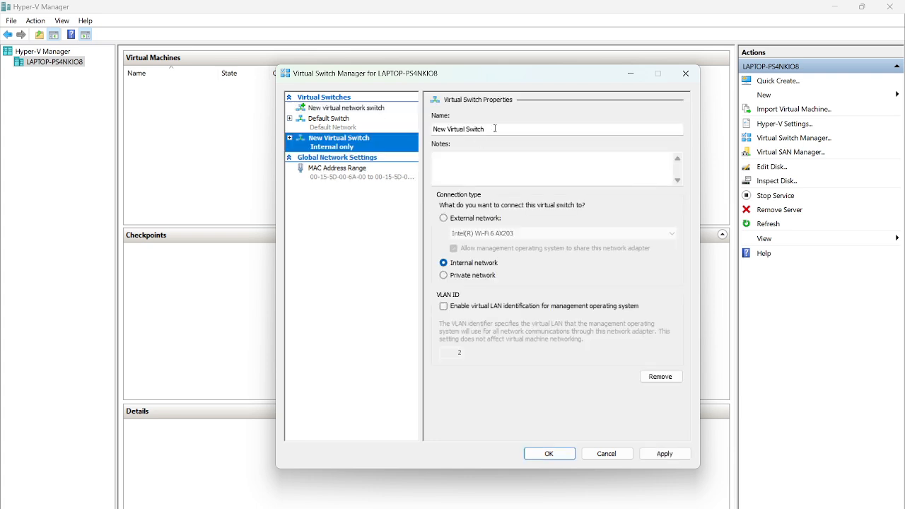
key(BackSpace)
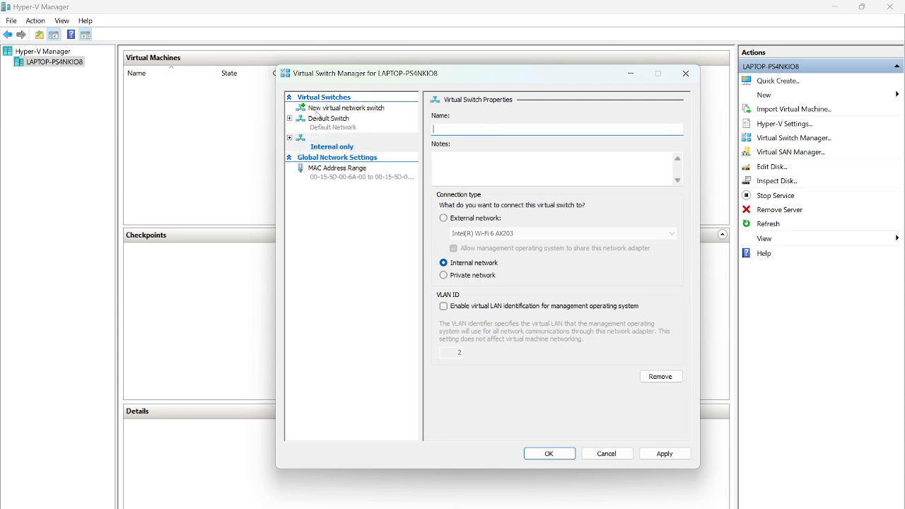
text(Internal)
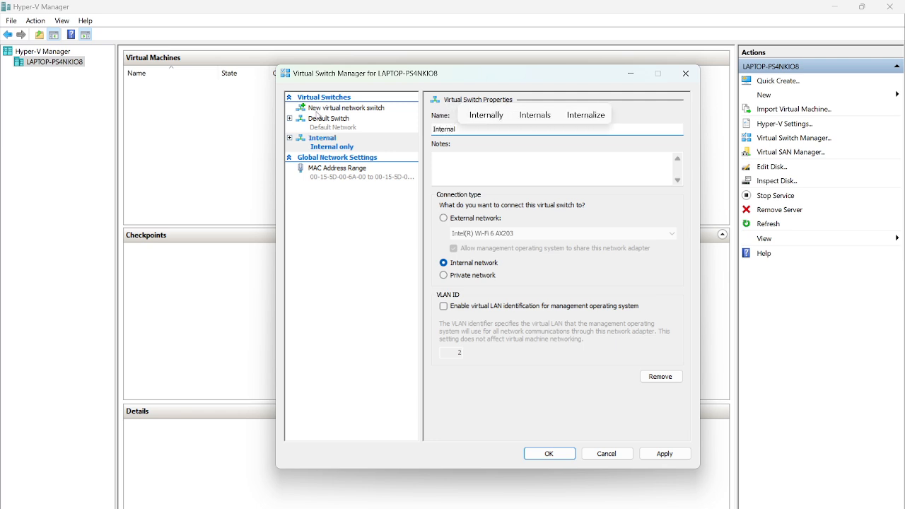
click(567, 456)
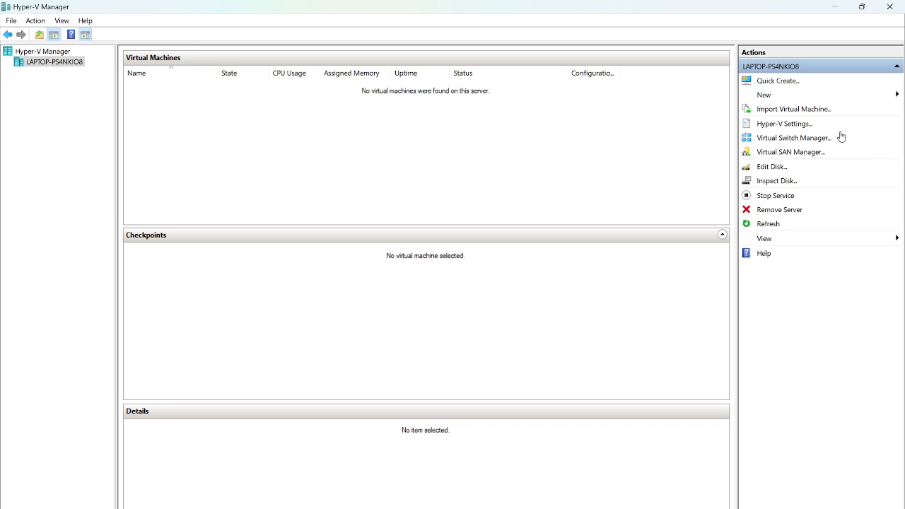
Begin a new virtual machine on the local server and name it "DC".
right_click(73, 65)
mouse_move(162, 82)
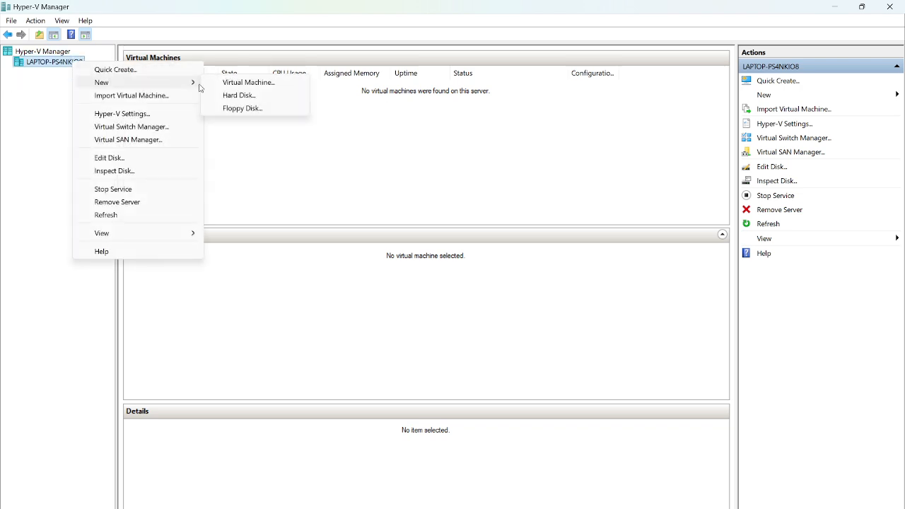
click(249, 83)
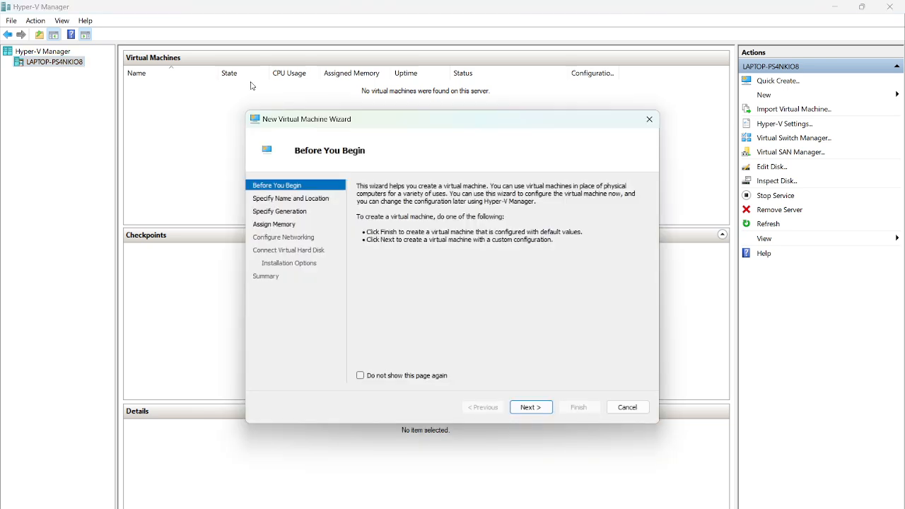
click(537, 408)
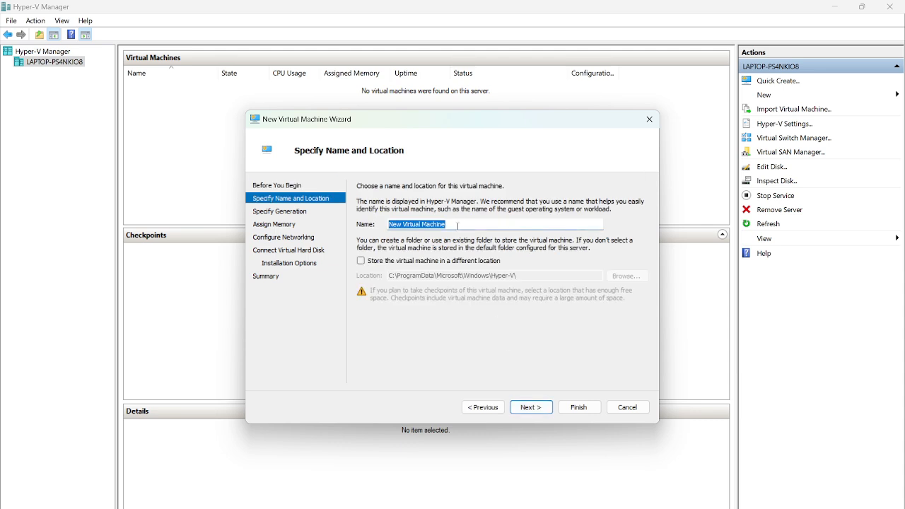
key(BackSpace)
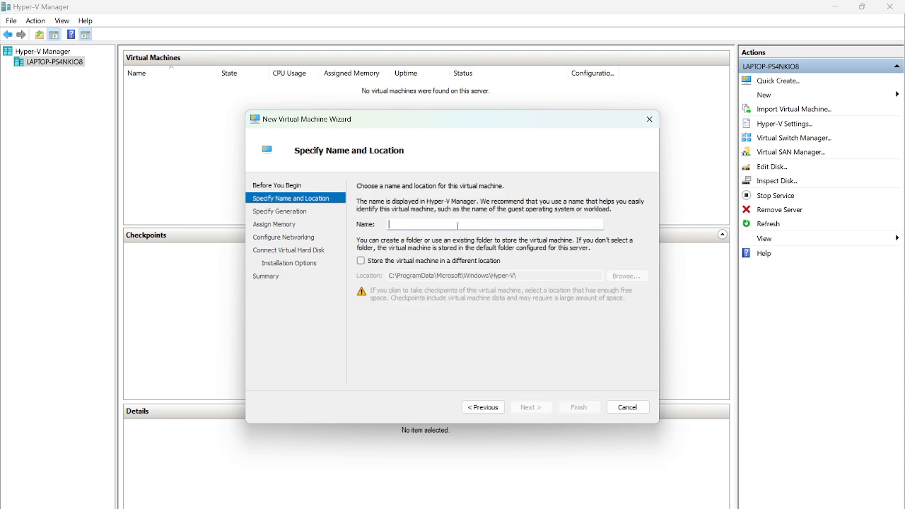
text(DC)
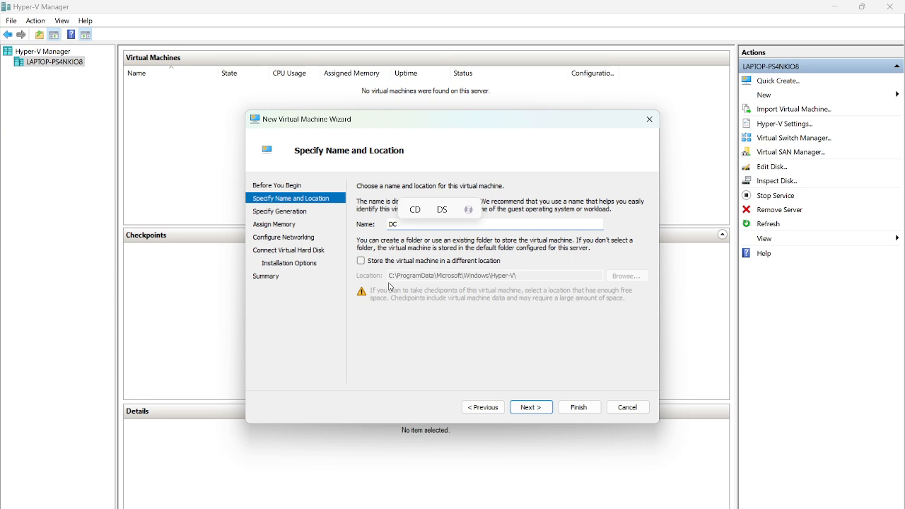
Store the virtual machine in a different location, choosing the practice (E:) drive.
click(362, 262)
click(631, 277)
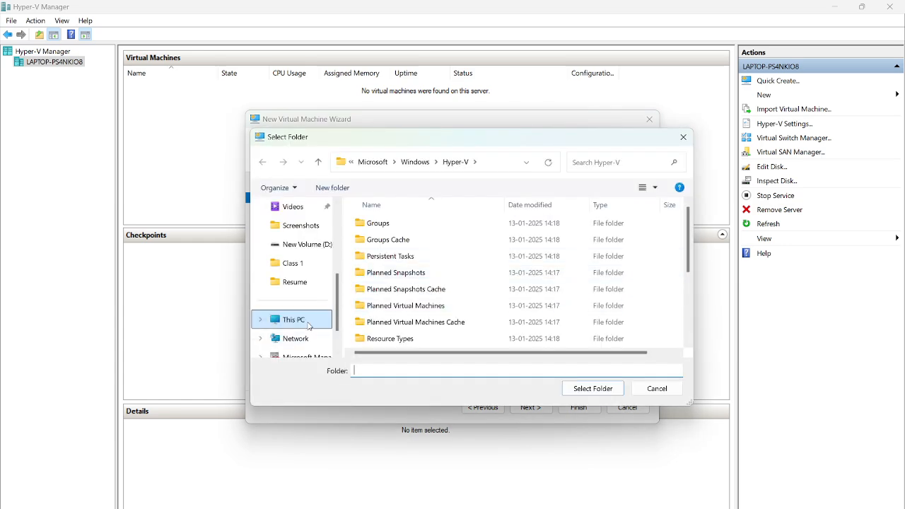
click(308, 326)
double_click(591, 265)
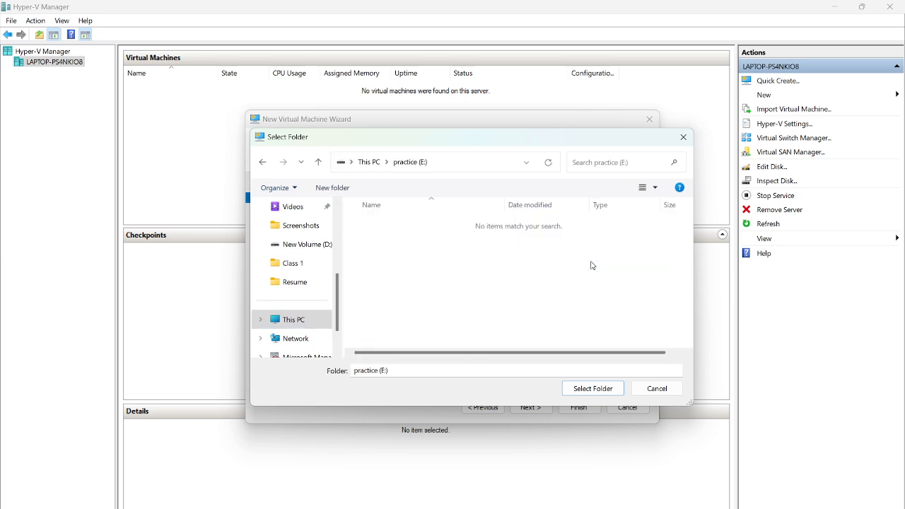
click(597, 390)
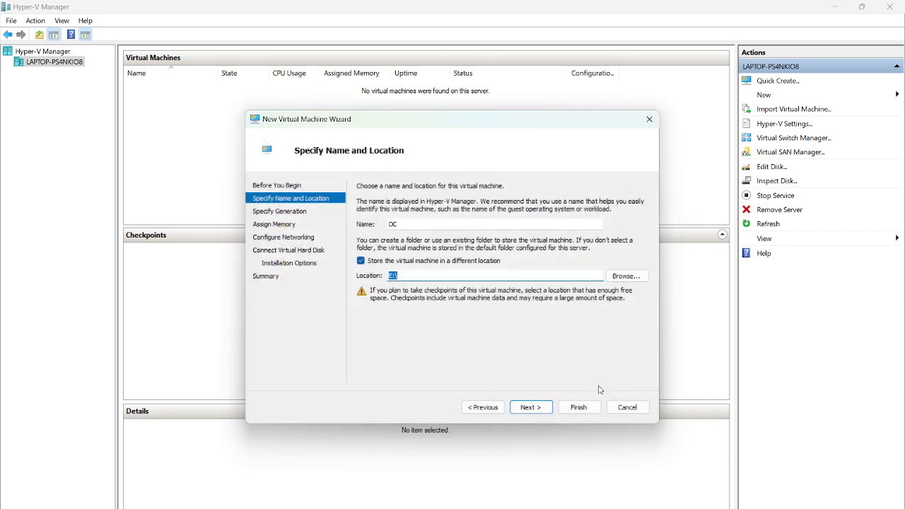
Make DC a Generation 1 virtual machine and turn off Dynamic Memory for it.
click(532, 408)
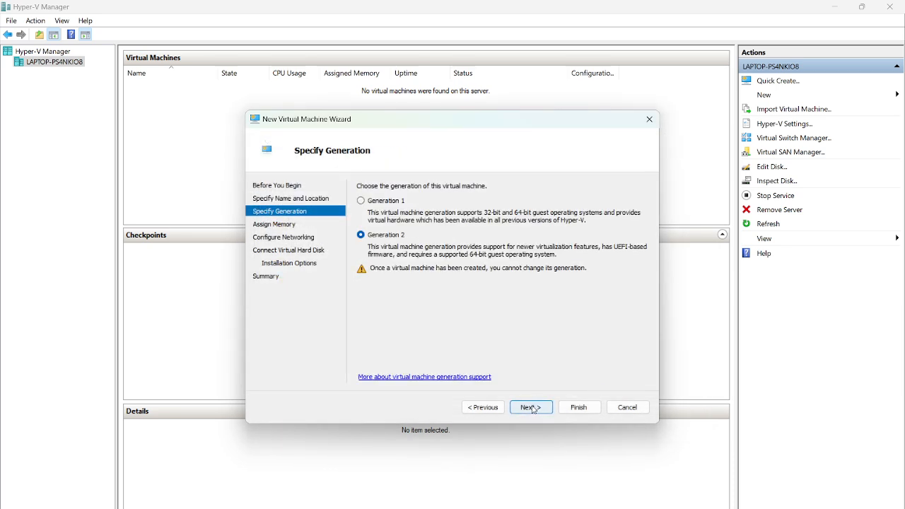
click(376, 204)
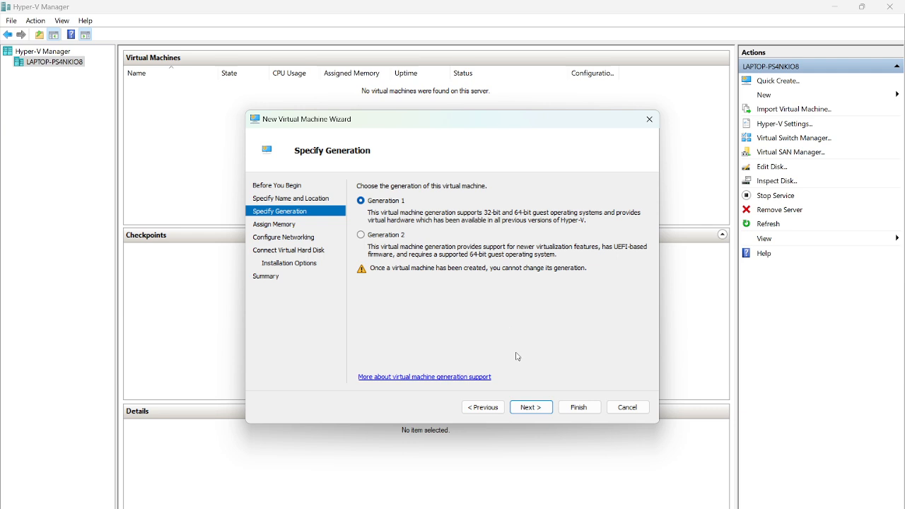
click(531, 408)
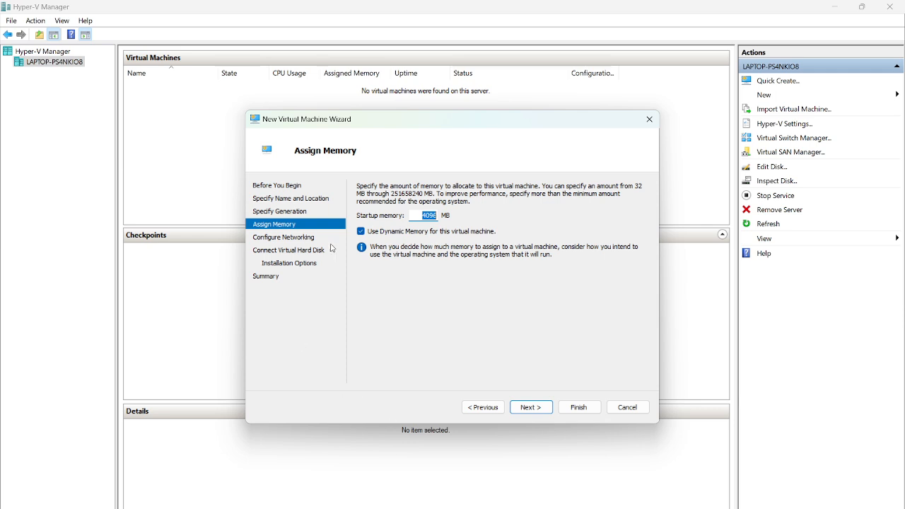
click(360, 231)
click(542, 407)
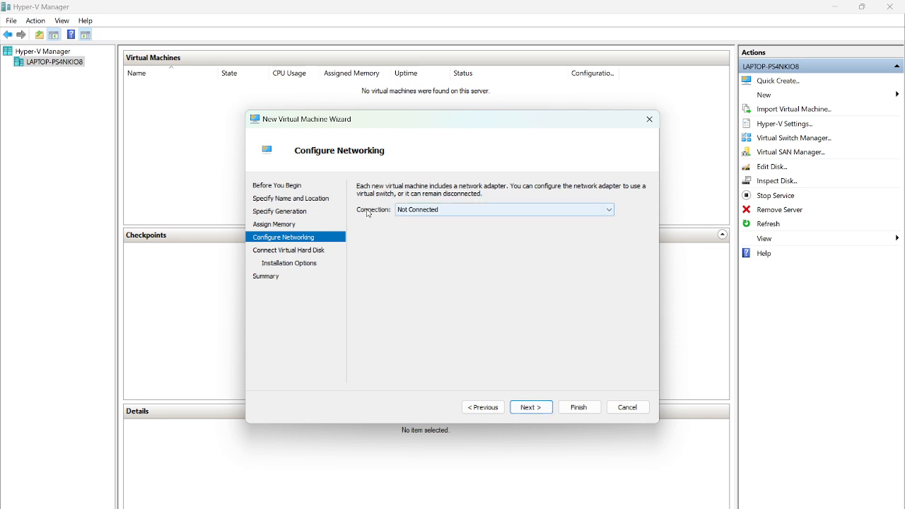
Connect the virtual machine to the Internal switch and set its new virtual hard disk's size to 30 GB.
click(430, 209)
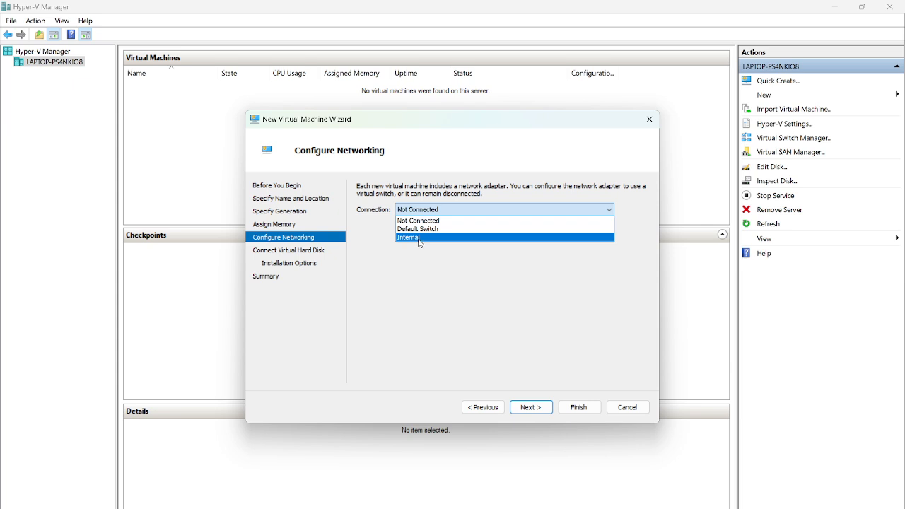
click(419, 238)
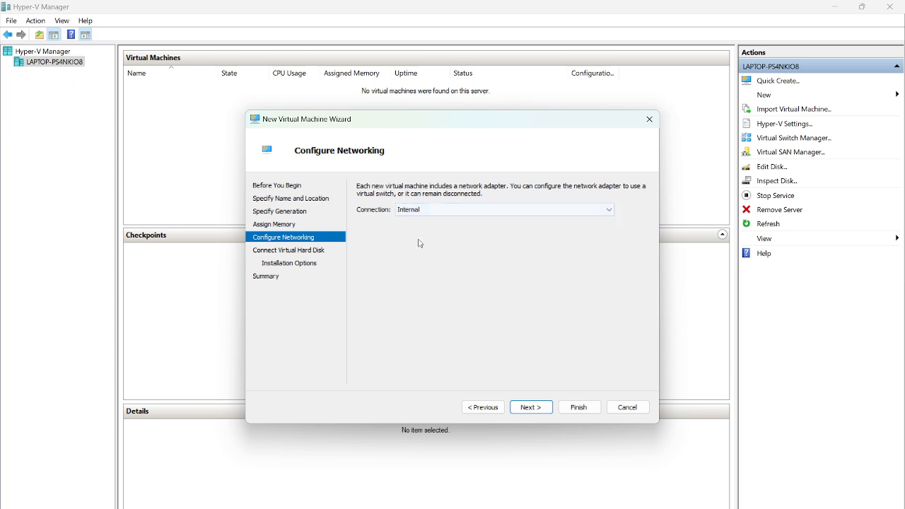
click(534, 407)
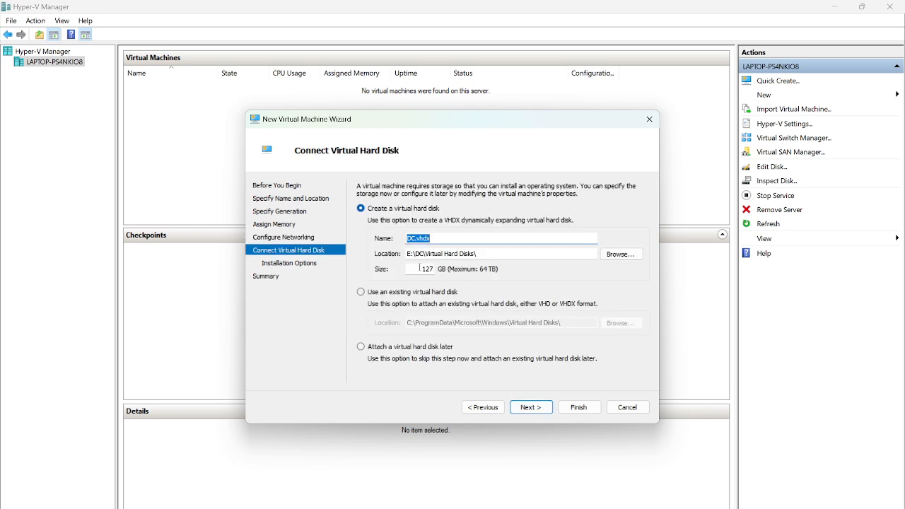
drag(419, 268, 497, 275)
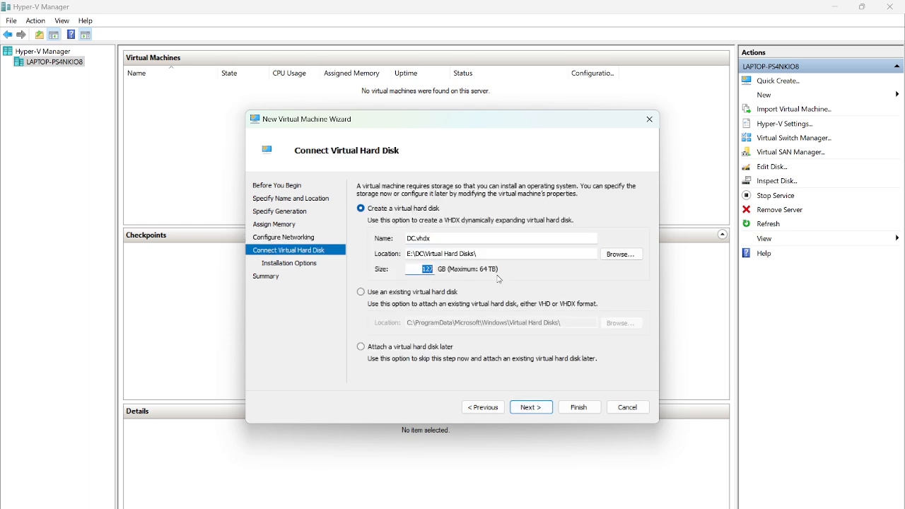
text(30)
click(534, 410)
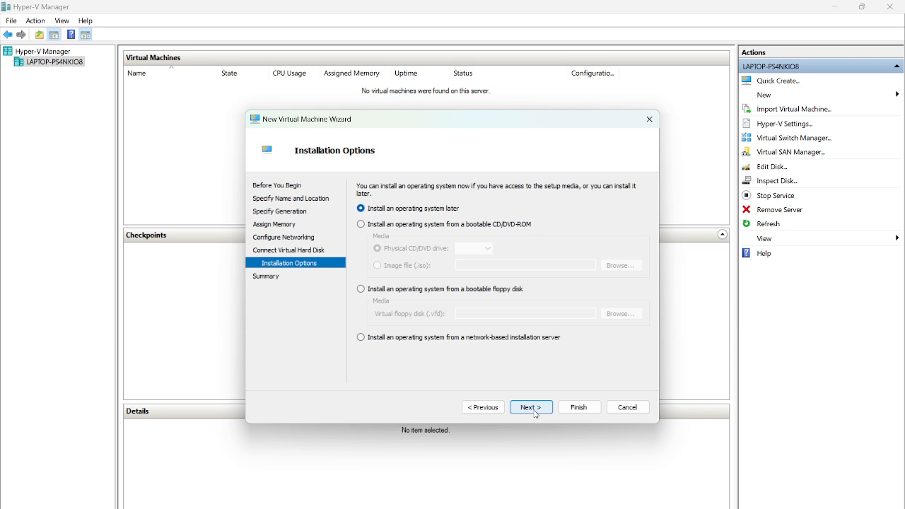
Set the operating system to install from the Windows Server 2019 ISO image on the D: drive and create the virtual machine.
click(380, 228)
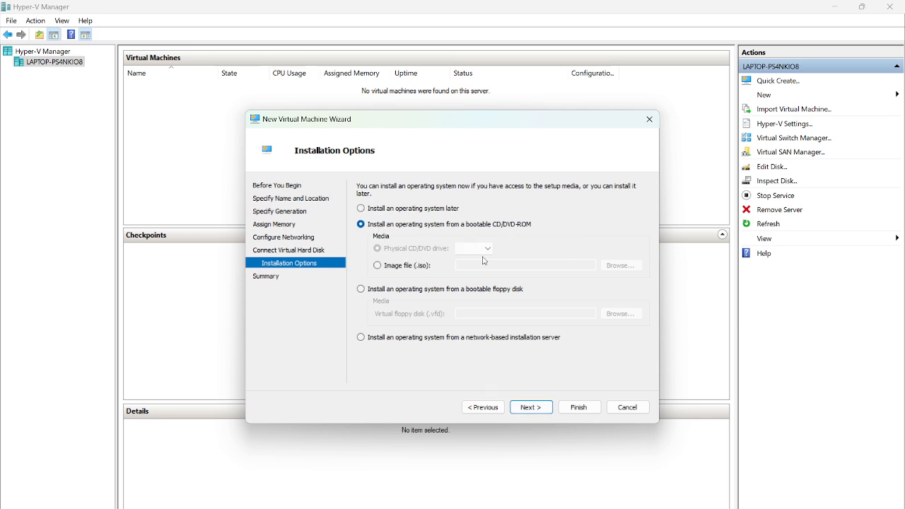
click(378, 266)
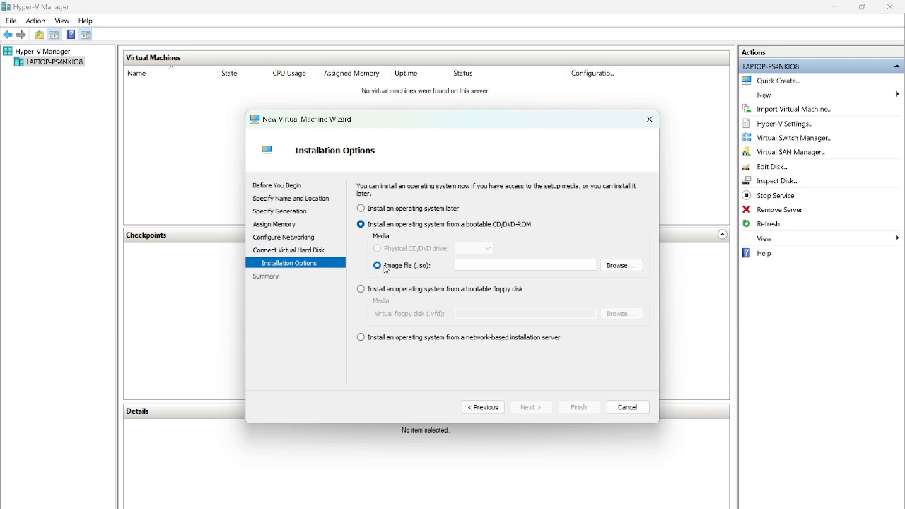
click(619, 268)
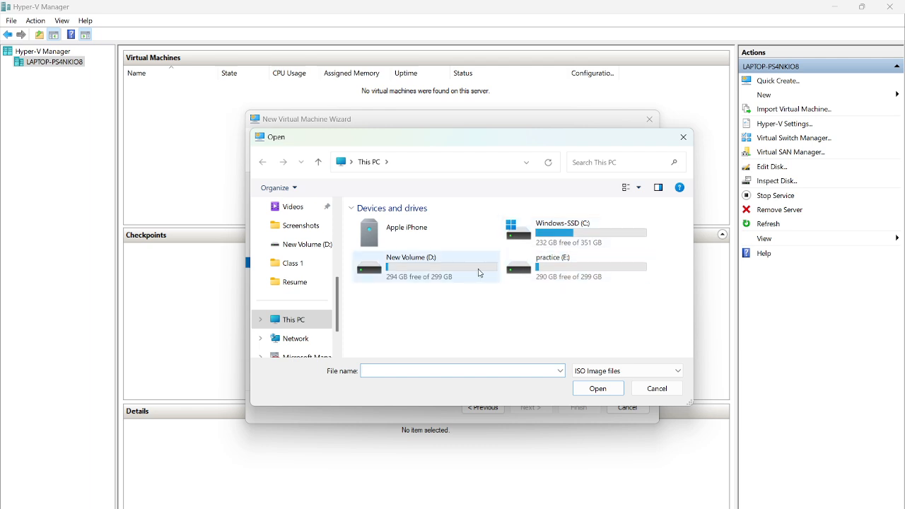
double_click(478, 273)
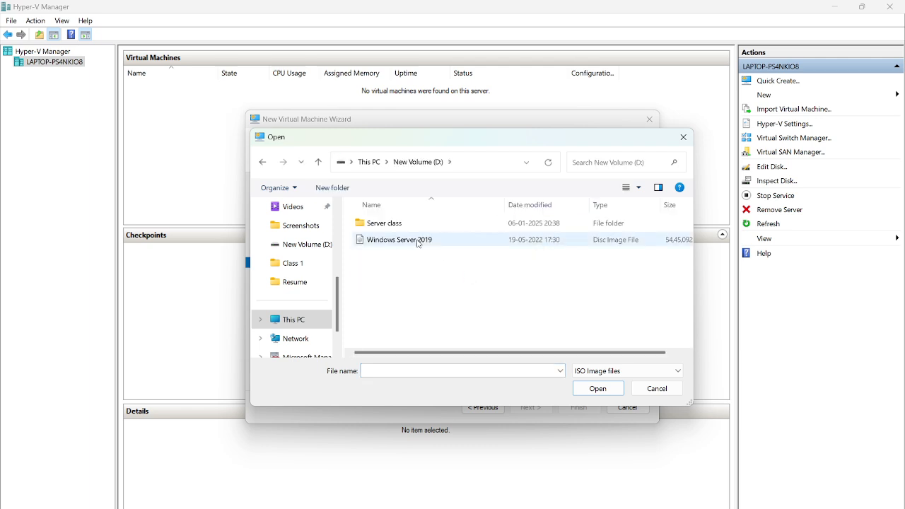
double_click(418, 240)
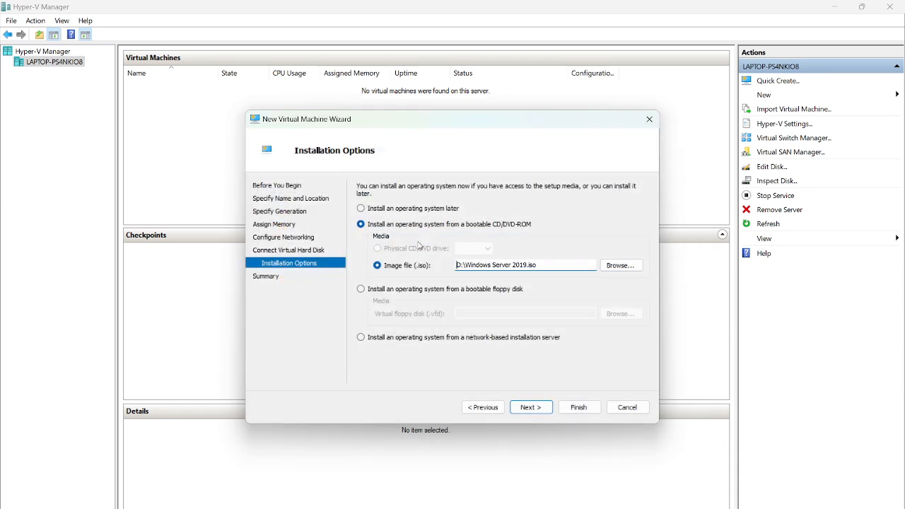
click(529, 408)
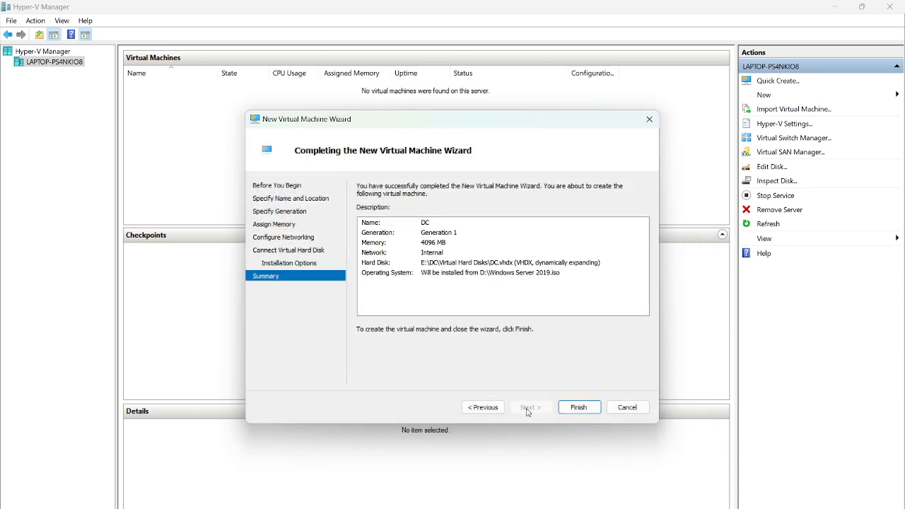
click(593, 413)
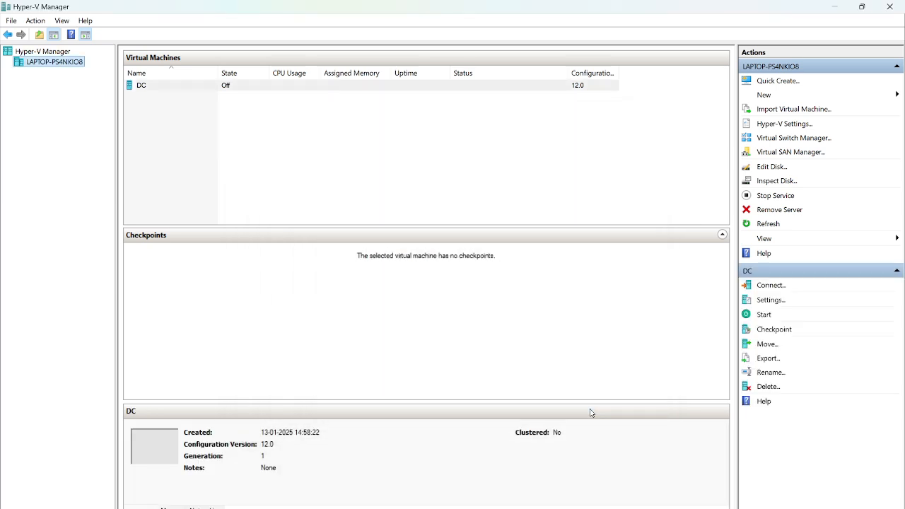
Connect to the DC virtual machine, start it and show its console in full screen.
right_click(194, 86)
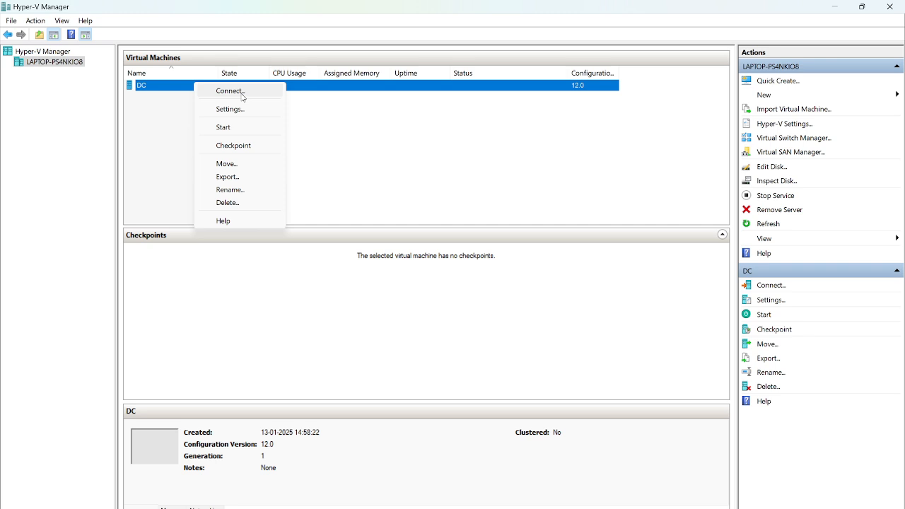
click(241, 94)
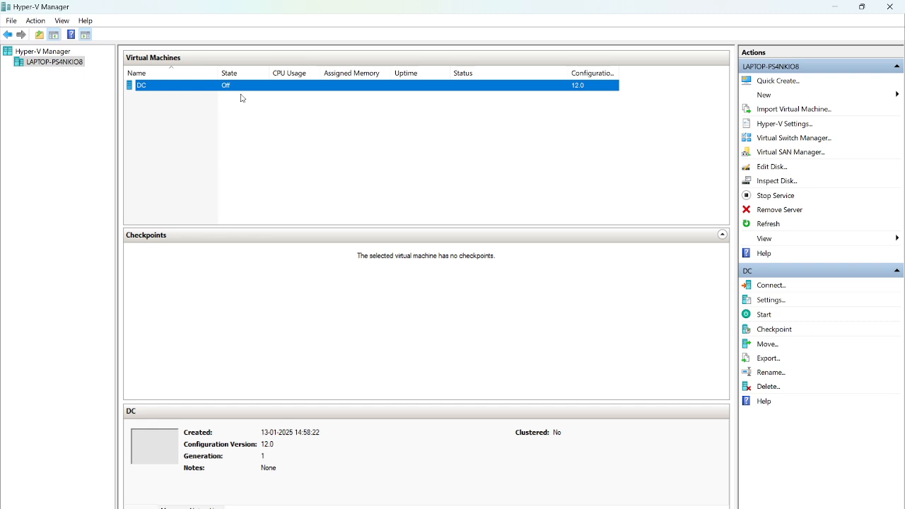
click(283, 270)
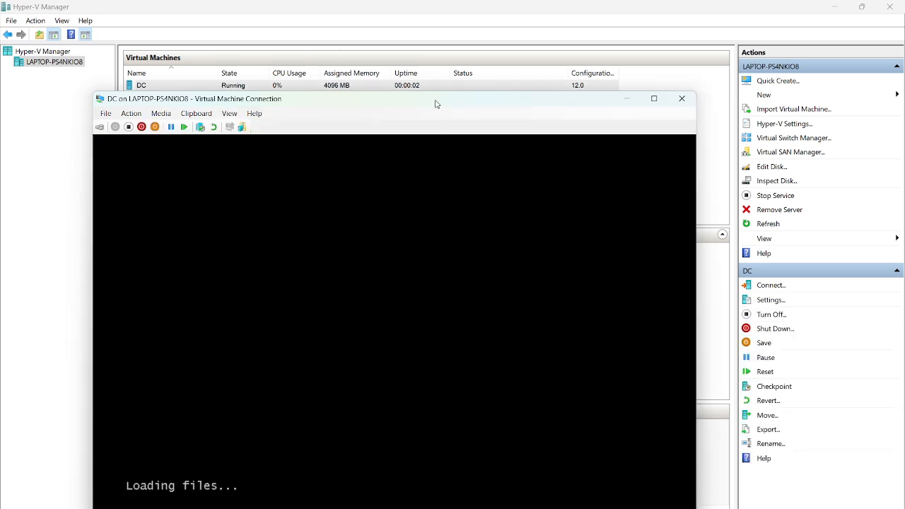
double_click(435, 100)
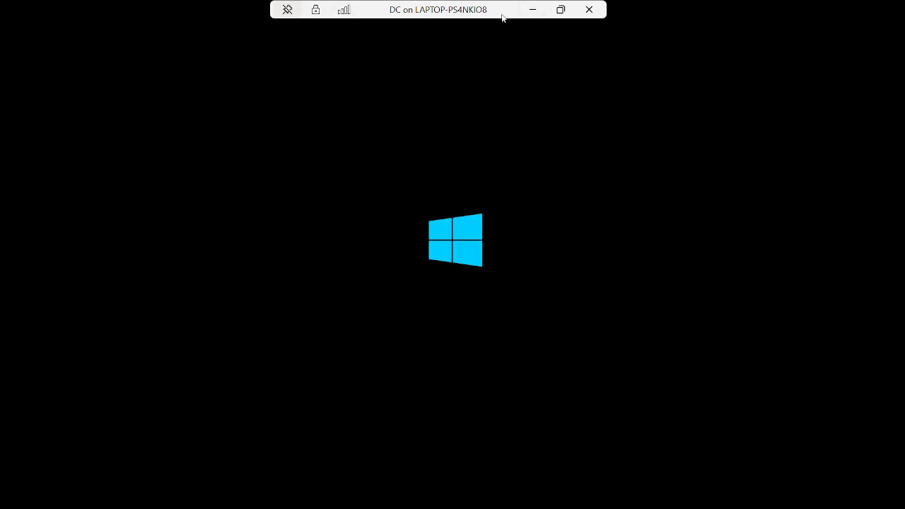
Minimize the DC console to view the running machine in Hyper-V Manager, and return to the full-screen console.
click(533, 15)
click(534, 18)
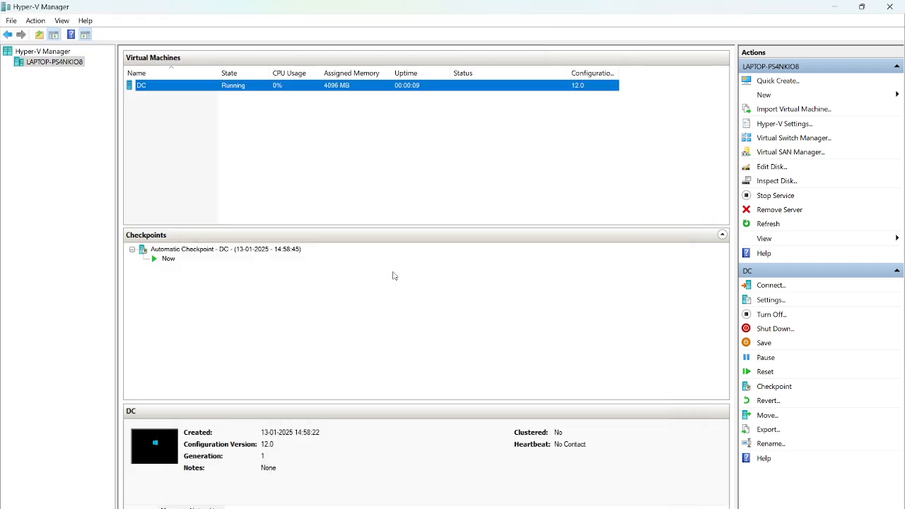
mouse_move(642, 508)
click(642, 484)
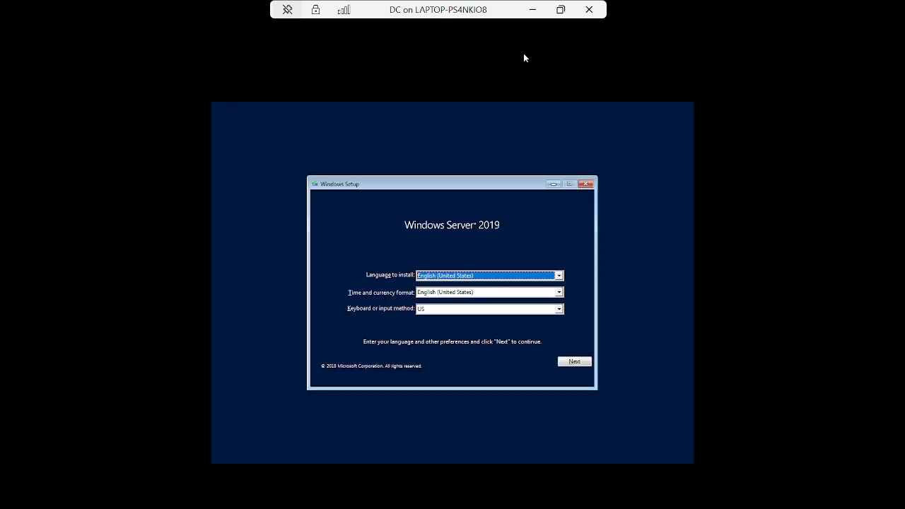
Keep the English (United States) language and US keyboard settings and start the Windows Server 2019 setup.
click(573, 362)
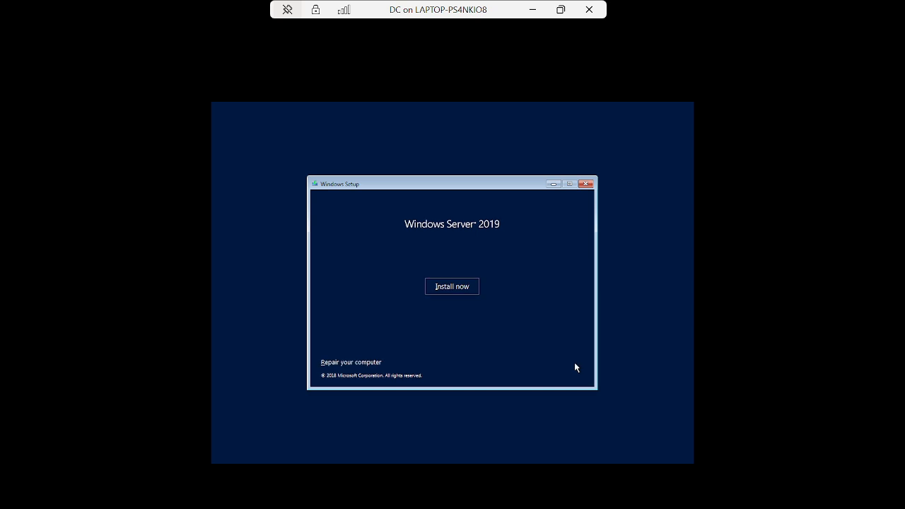
click(453, 287)
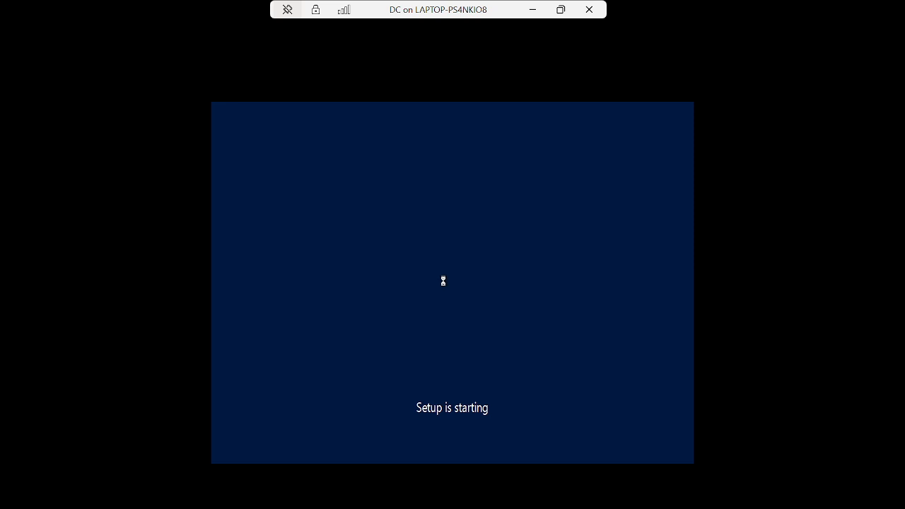
click(559, 10)
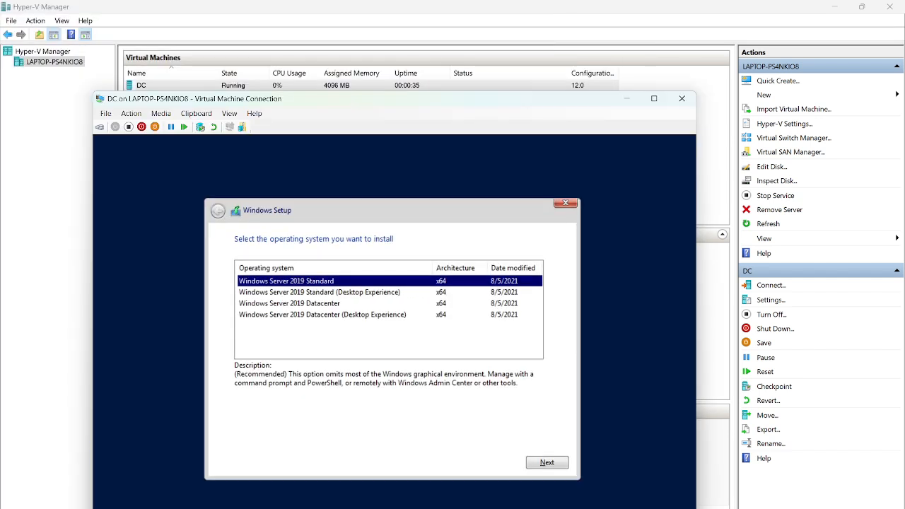
double_click(420, 103)
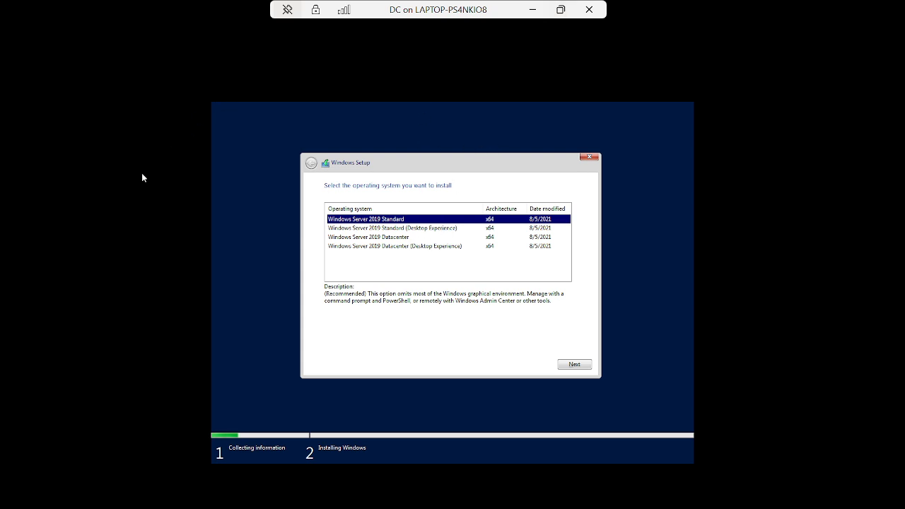
Compare the Datacenter editions' descriptions and choose Windows Server 2019 Datacenter (Desktop Experience) for installation.
click(393, 247)
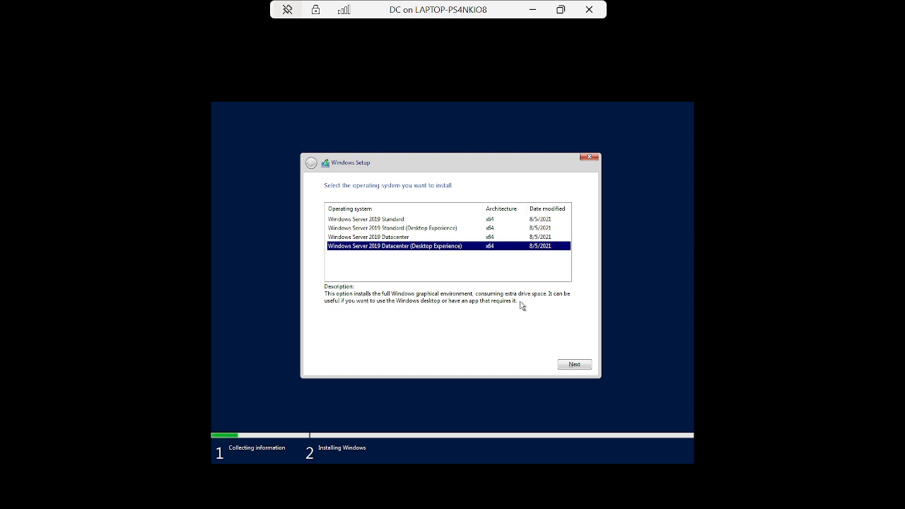
click(369, 238)
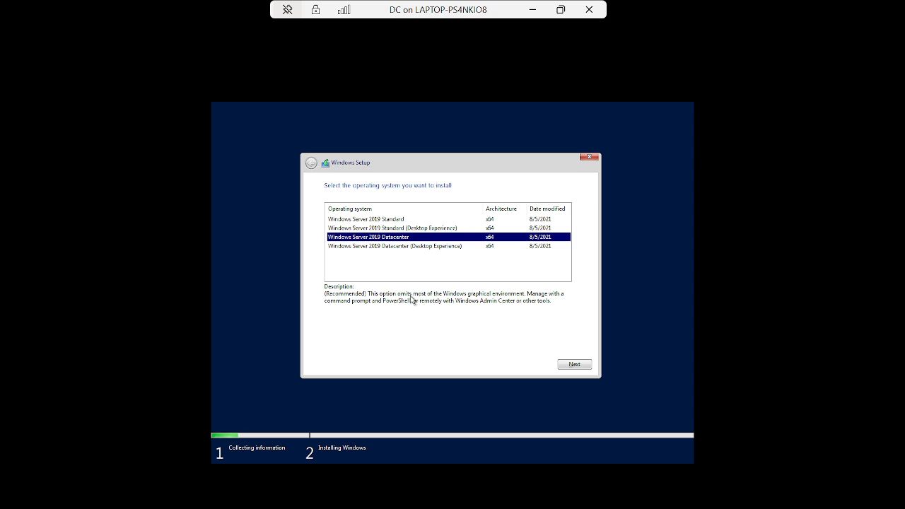
click(420, 248)
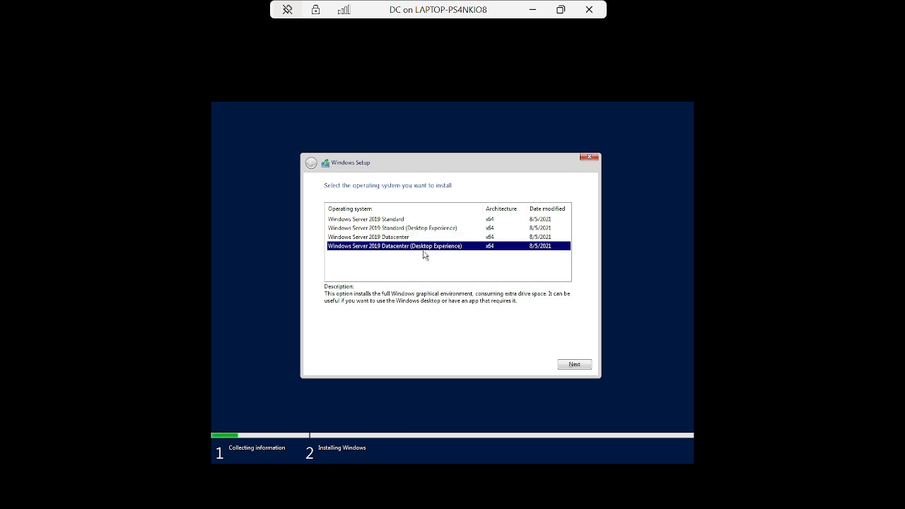
click(573, 363)
Accept the license terms and start a custom Windows installation on the unallocated space of Drive 0.
click(331, 343)
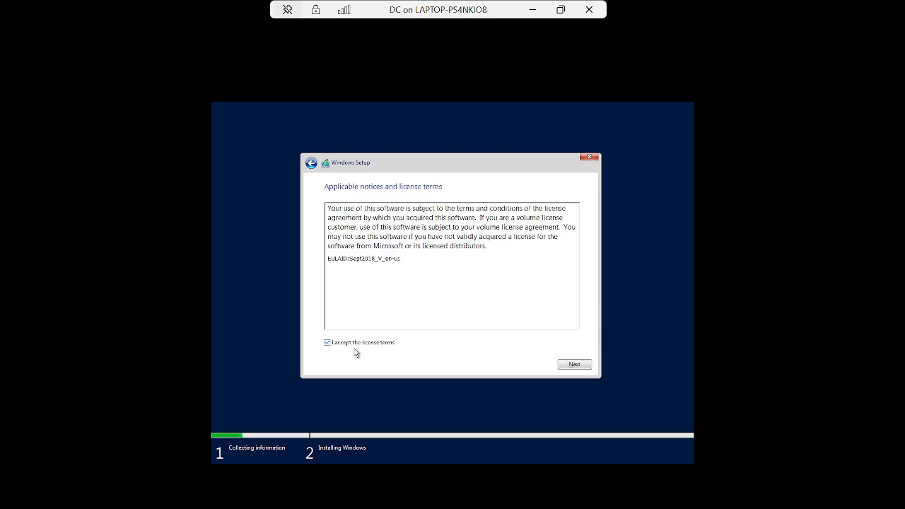
click(574, 364)
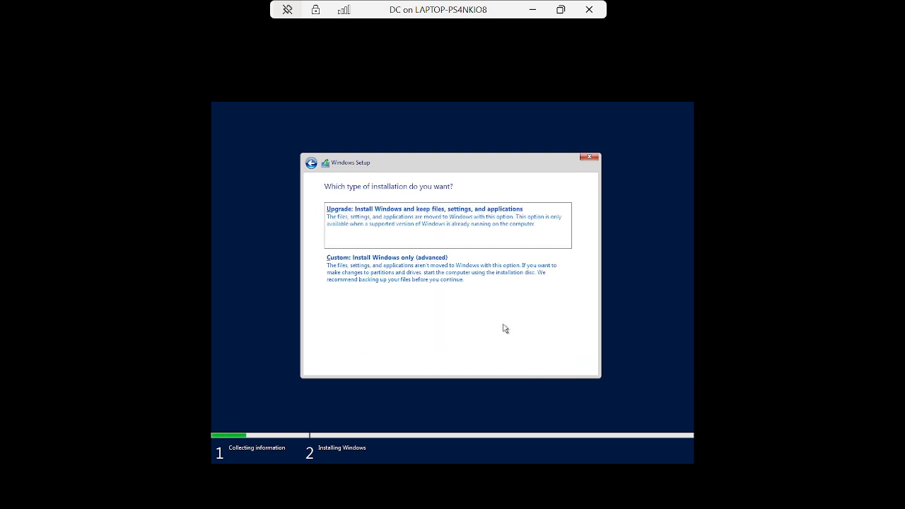
click(462, 290)
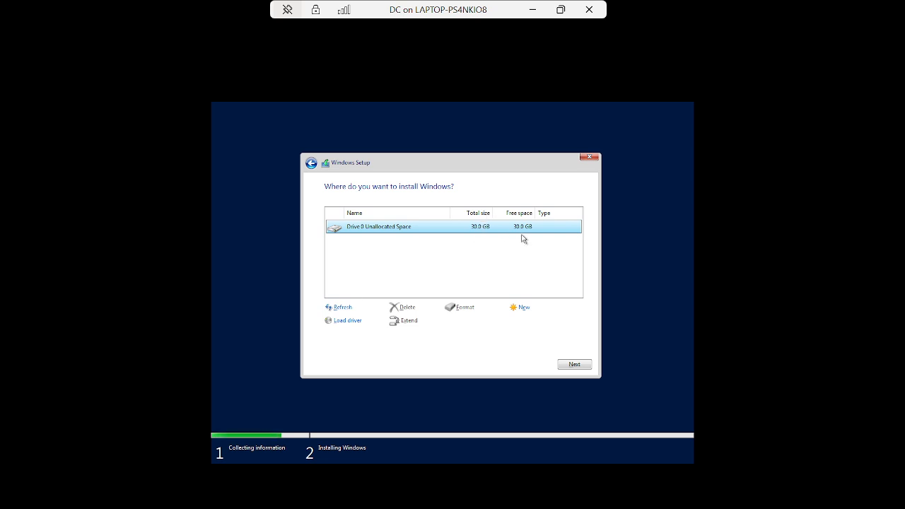
click(572, 364)
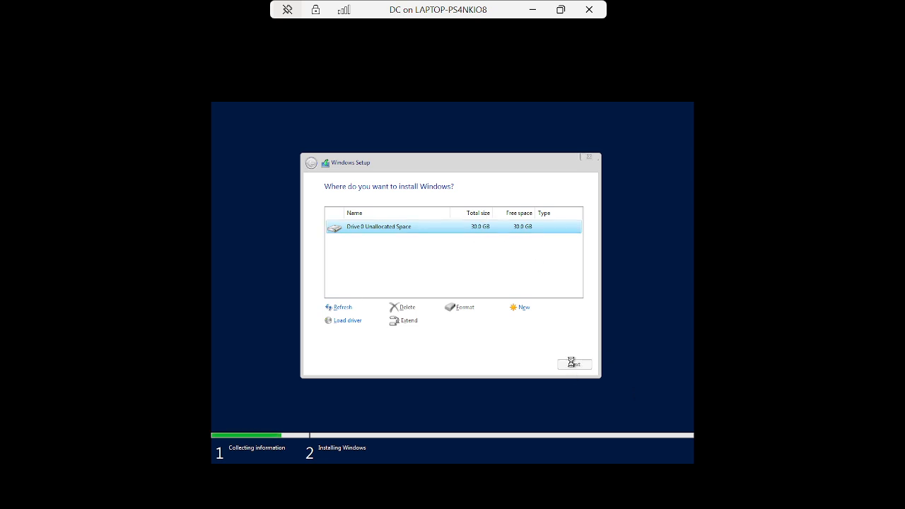